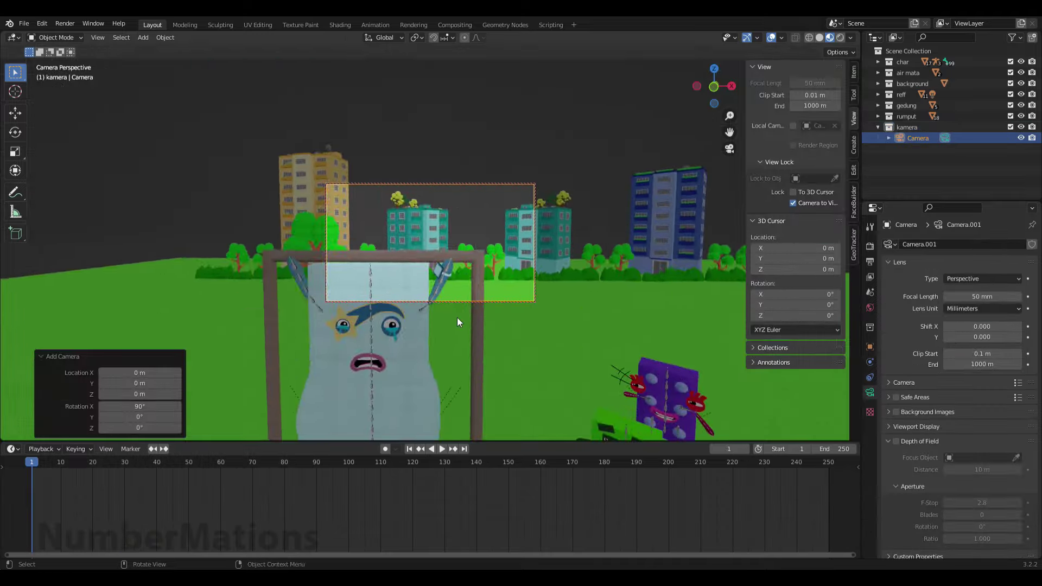
Play the animation in camera view to watch the camera move in on the block characters
key("space")
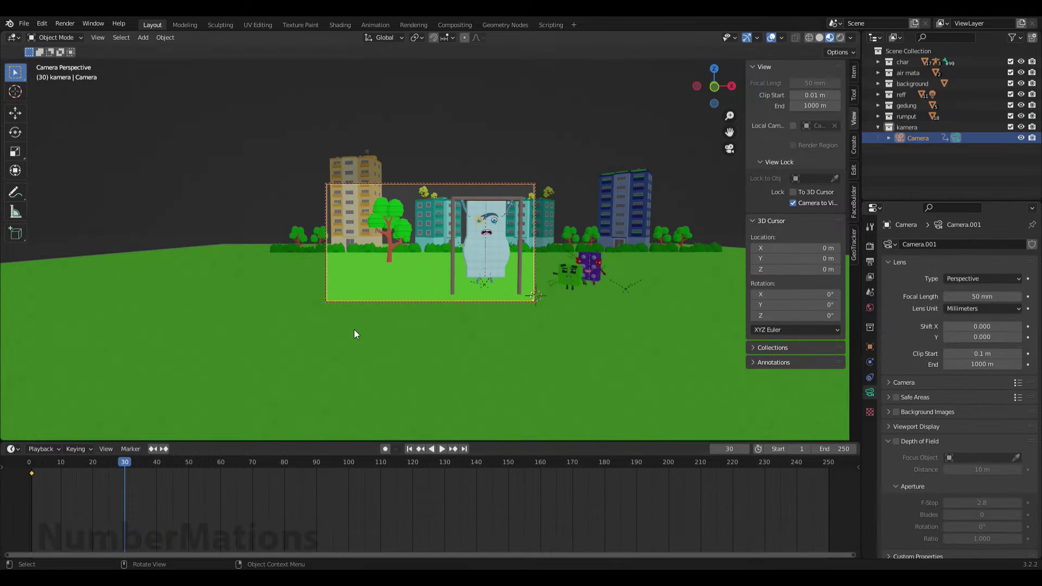